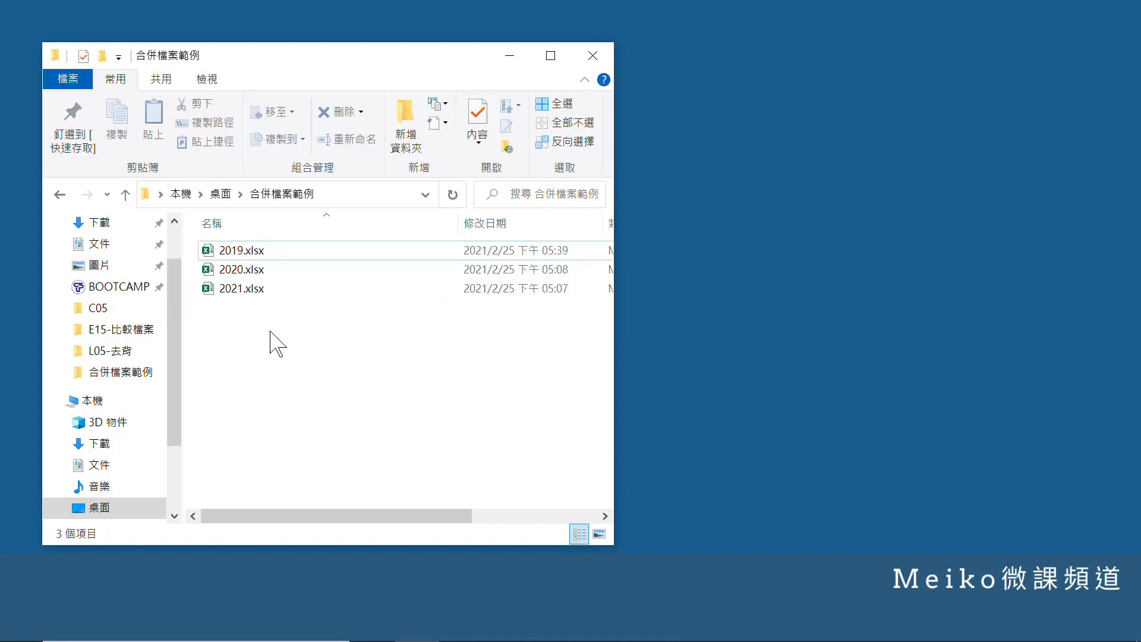
Open the workbooks 2019.xlsx, 2020.xlsx and 2021.xlsx together from the 合併檔案範例 folder.
drag(306, 348, 236, 251)
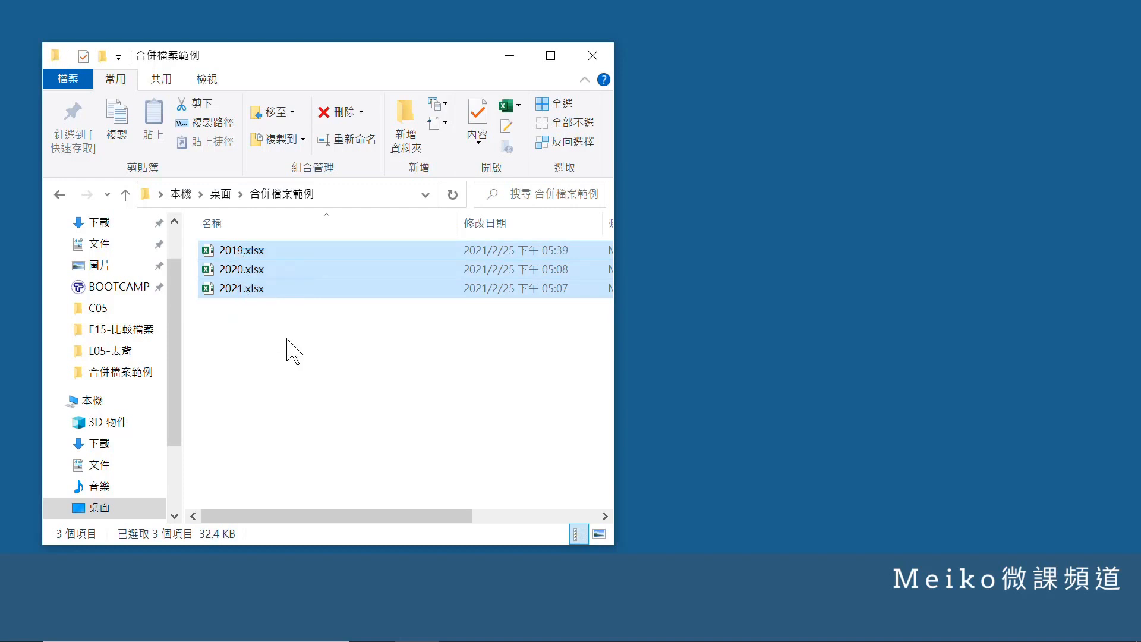
right_click(309, 279)
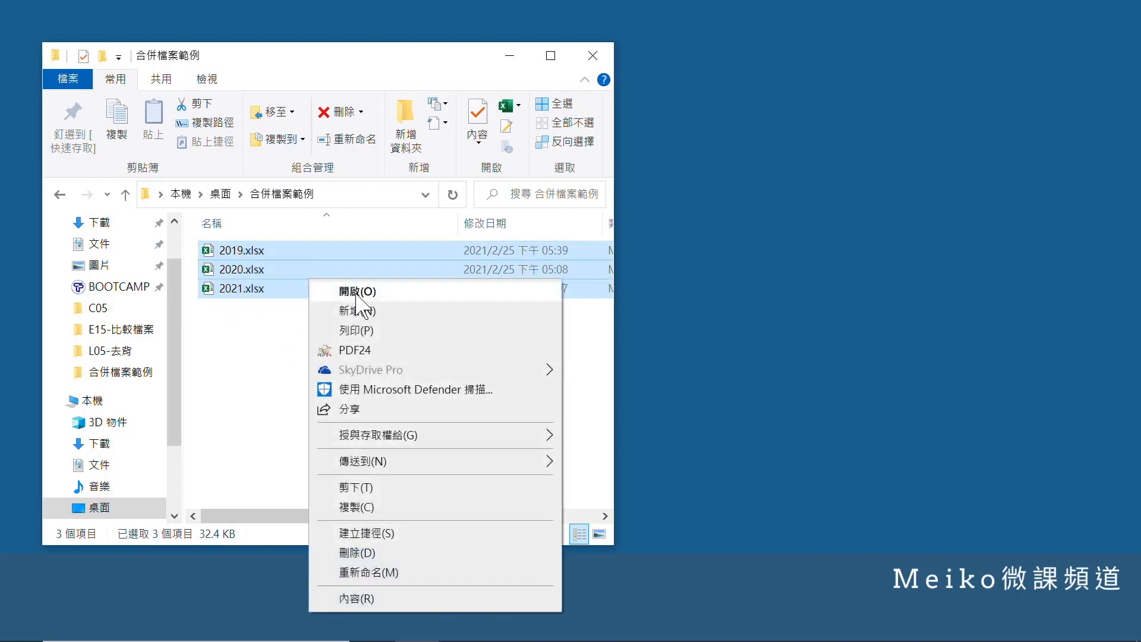
click(357, 292)
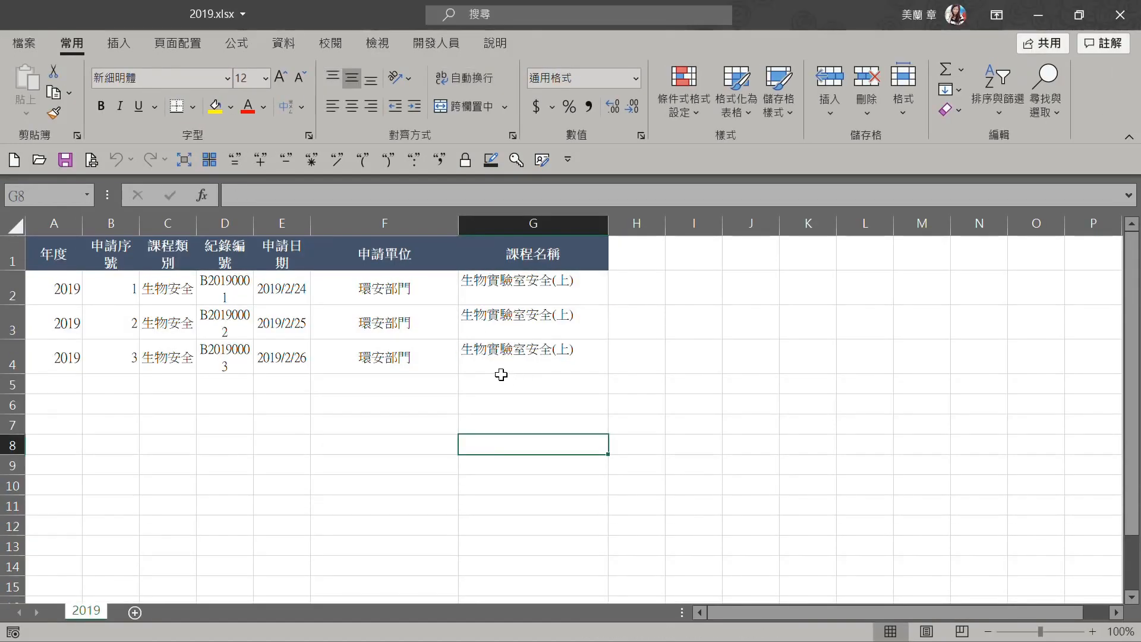
Arrange the open workbook windows vertically side by side to compare their tables.
click(501, 374)
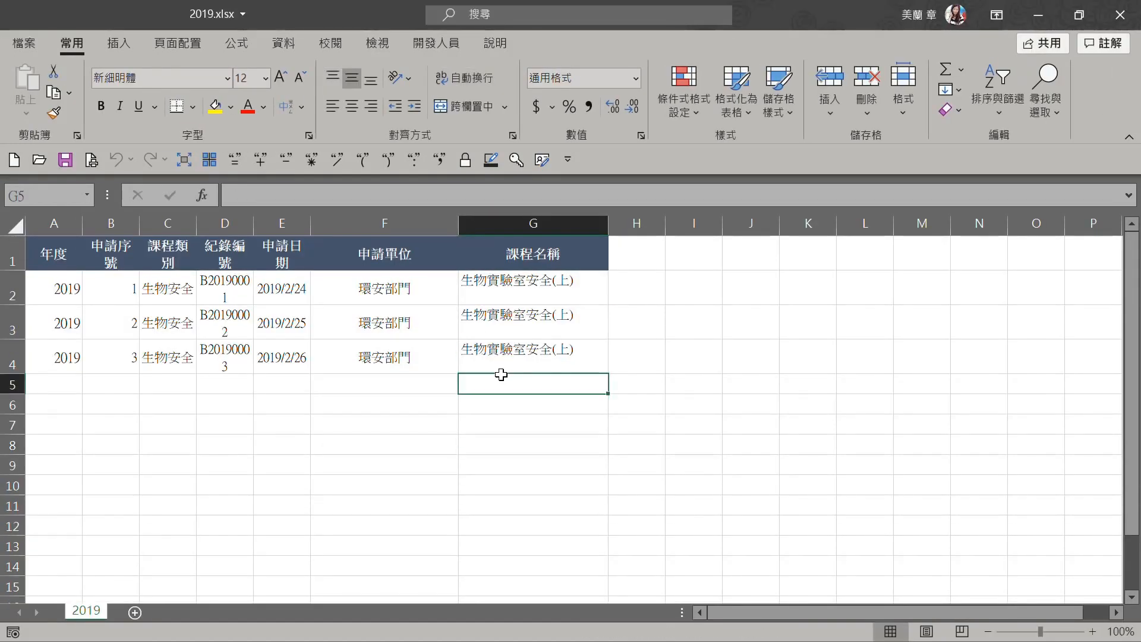
click(380, 45)
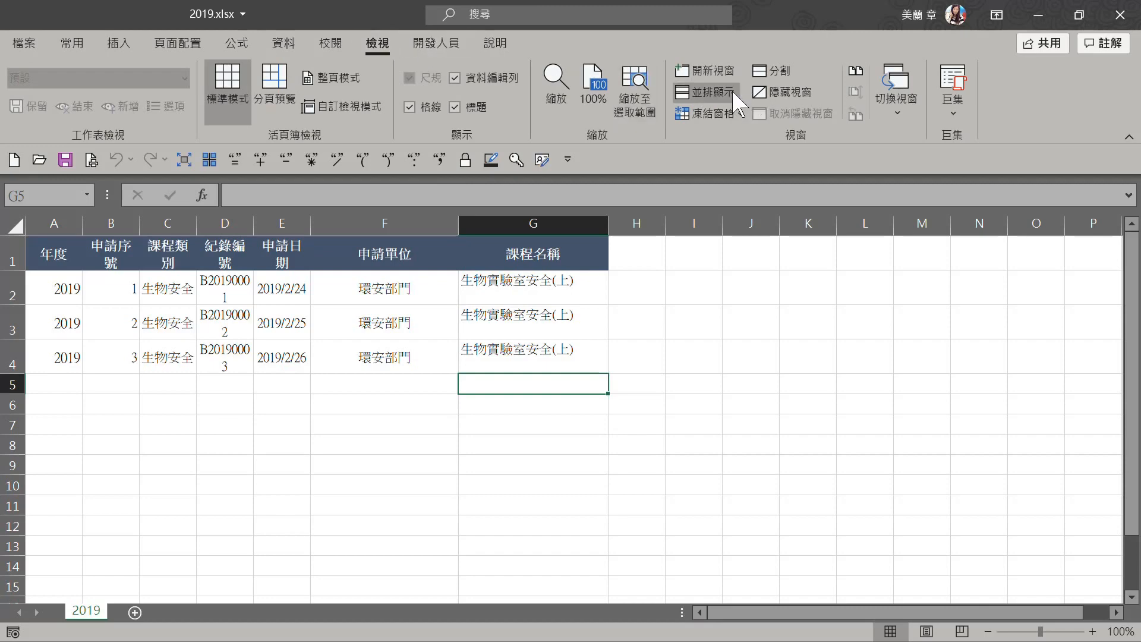
click(722, 92)
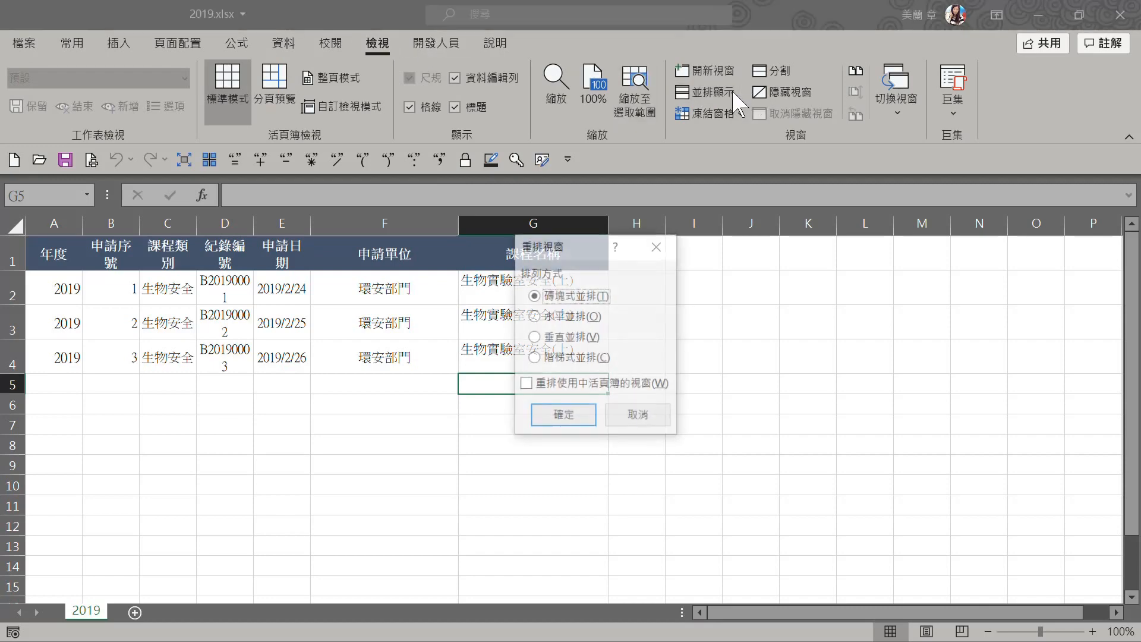
click(543, 337)
click(579, 417)
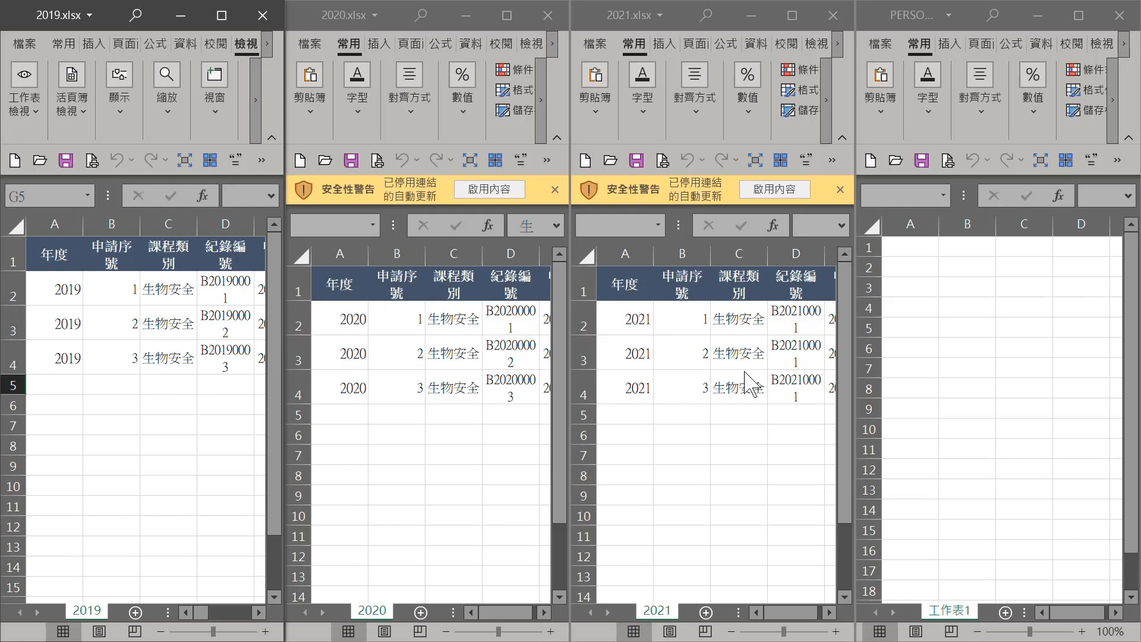
Close the 2021, 2020 and 2019 workbooks and create a new blank workbook.
click(833, 15)
click(548, 14)
click(262, 14)
click(579, 356)
click(1078, 14)
click(14, 159)
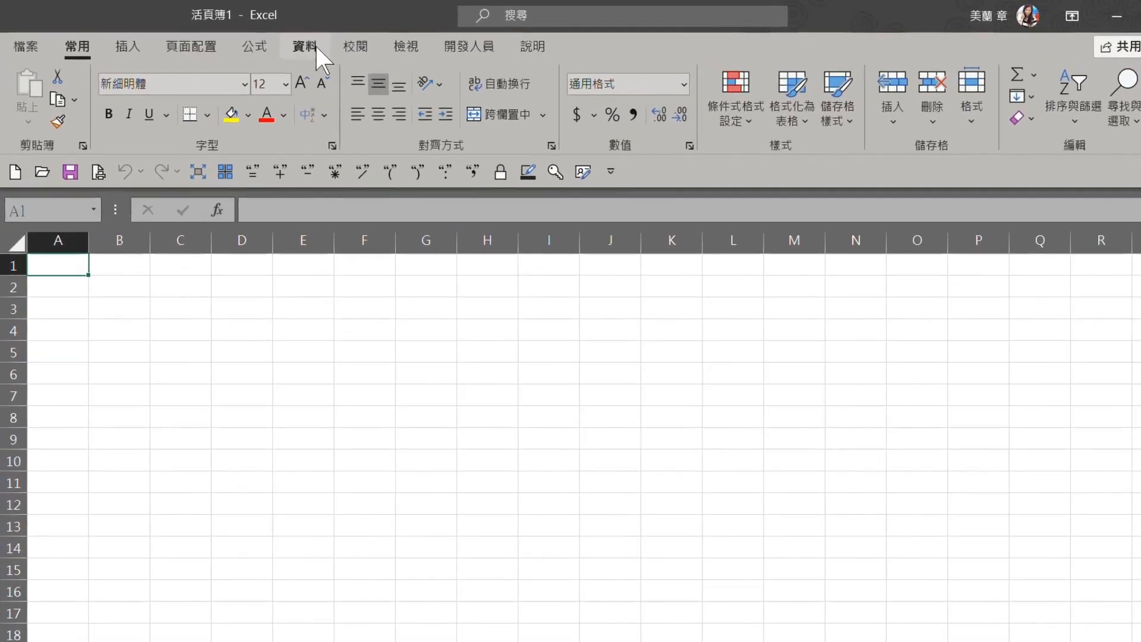
Get data from a folder, using the 合併檔案範例 folder on the desktop as the source.
click(294, 44)
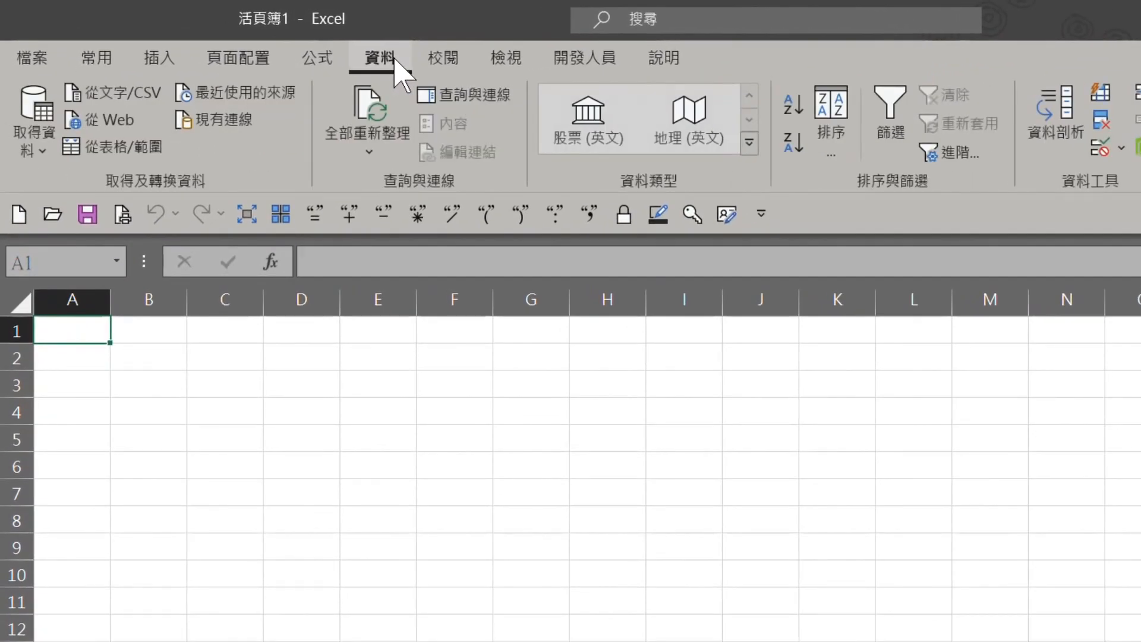
click(37, 149)
mouse_move(107, 199)
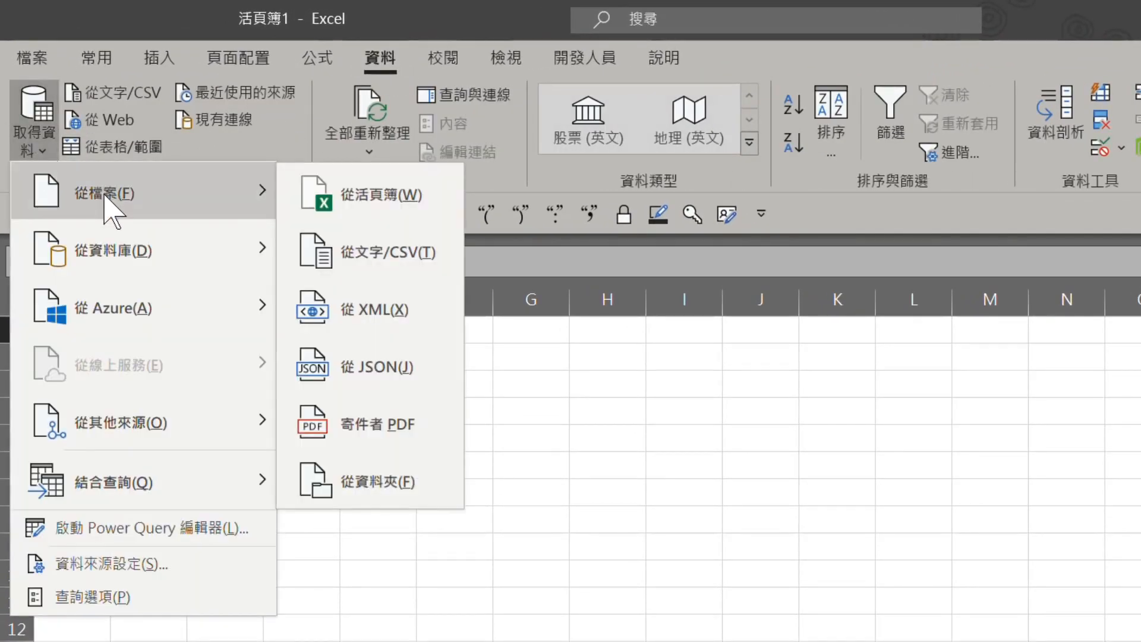
click(390, 483)
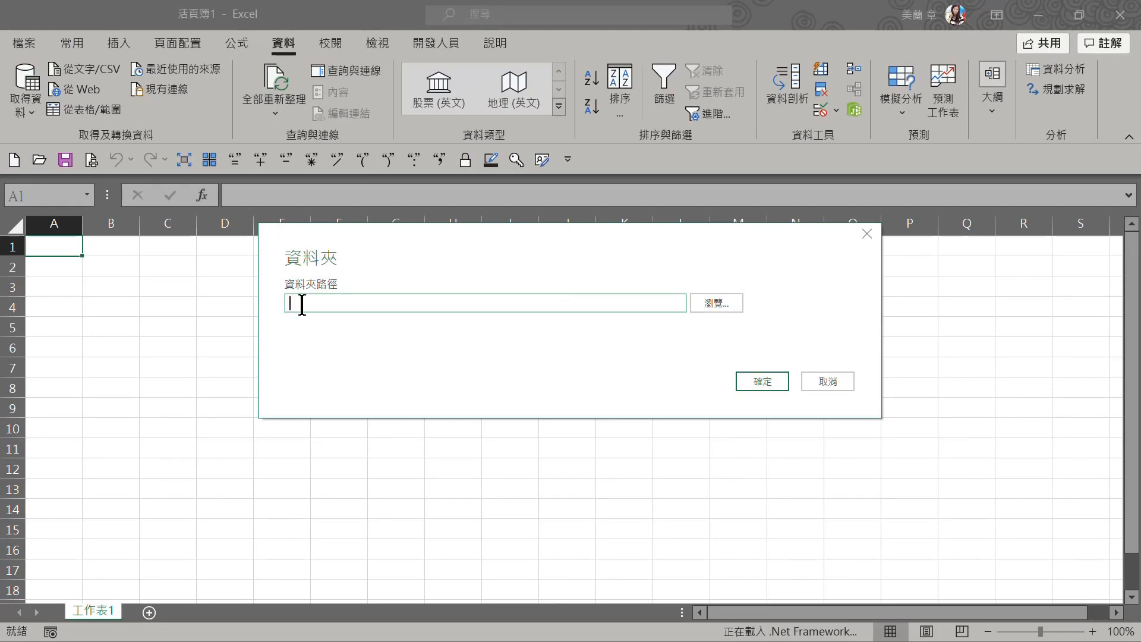
click(717, 306)
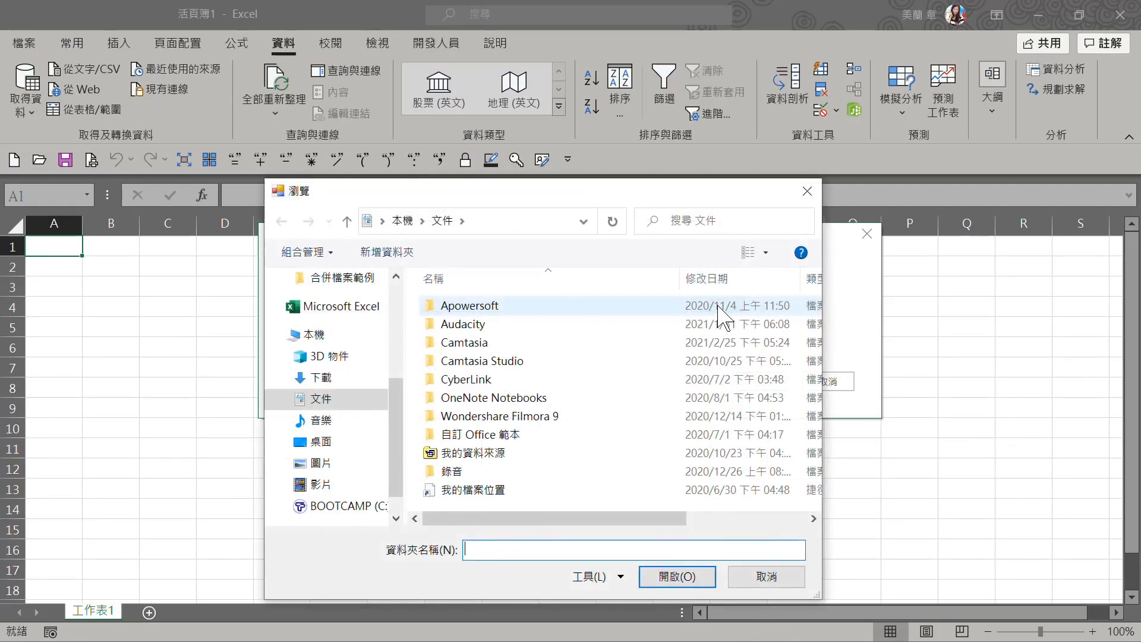
click(321, 442)
scroll(653, 416, down, 2)
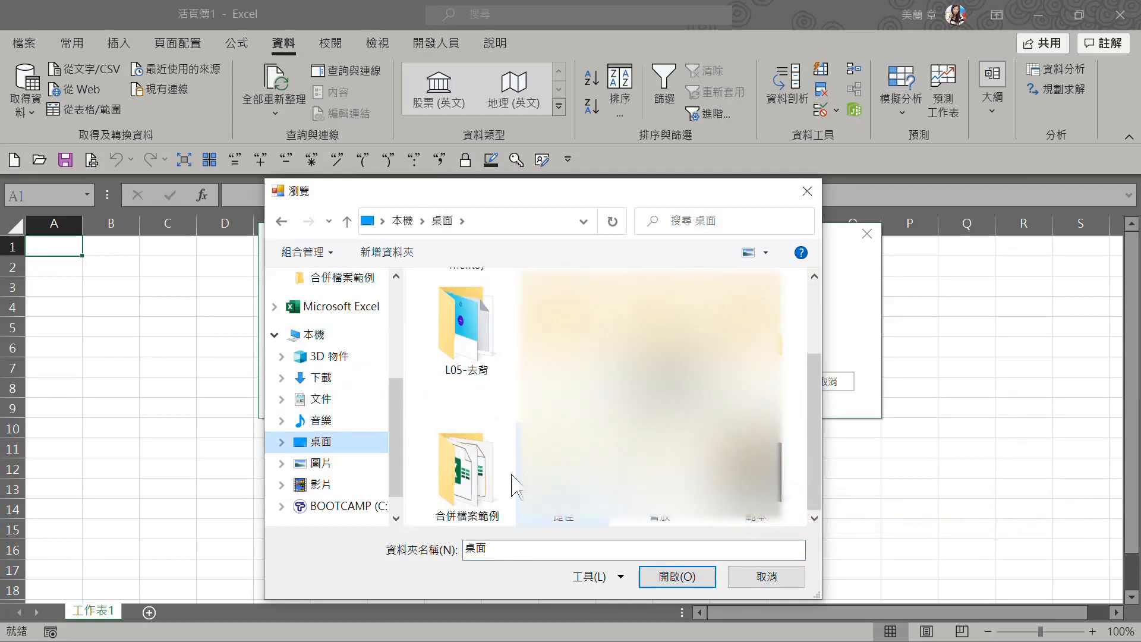
click(469, 473)
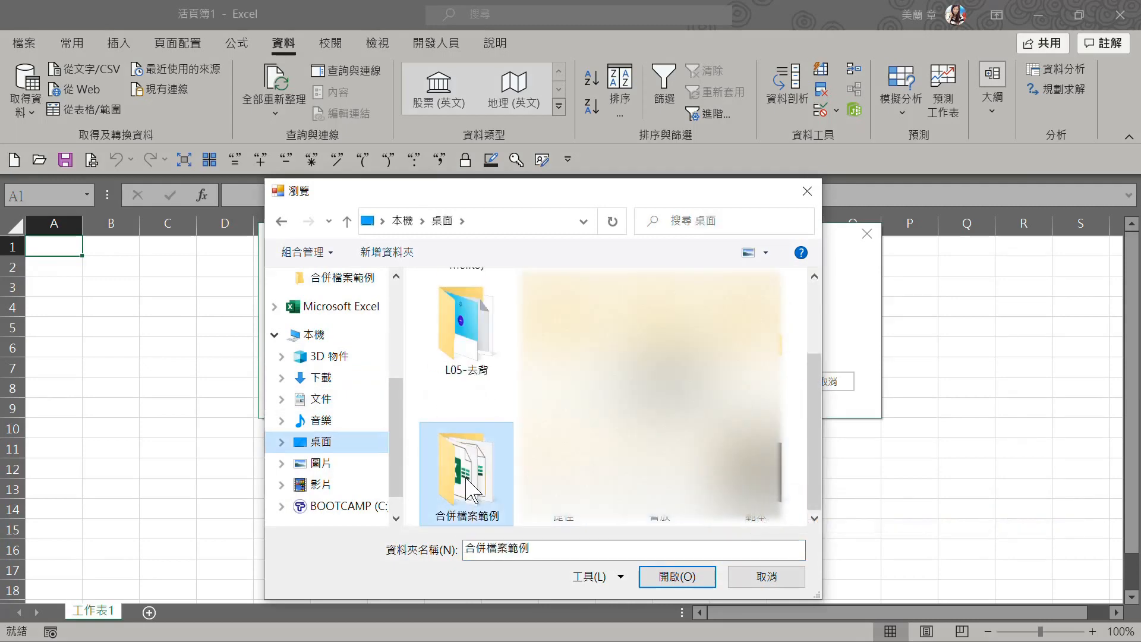
click(669, 579)
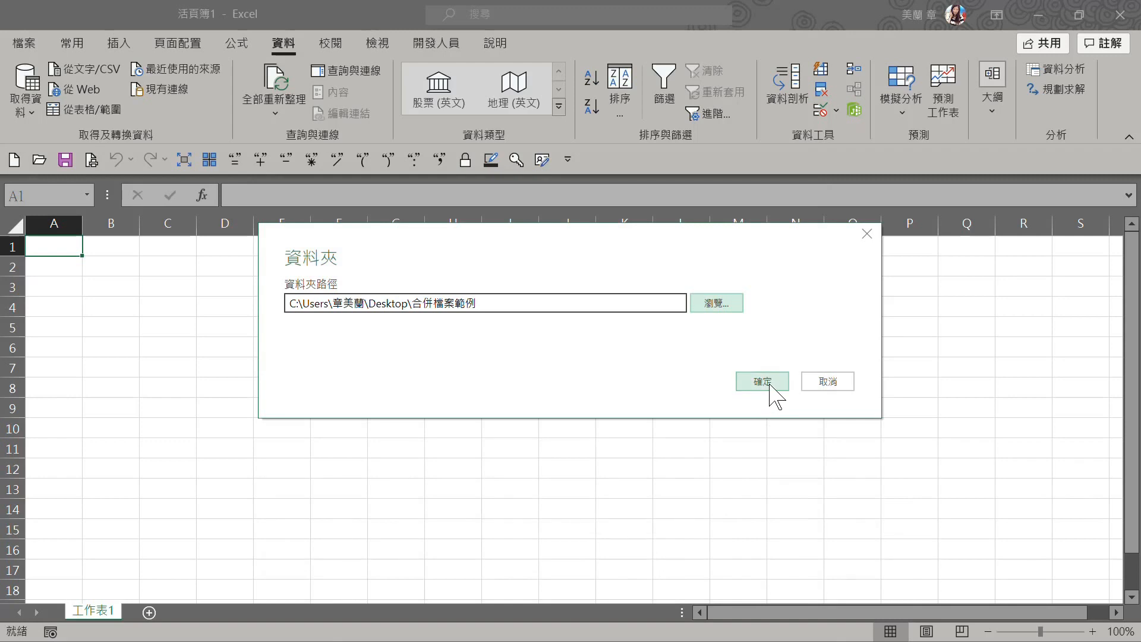
click(767, 382)
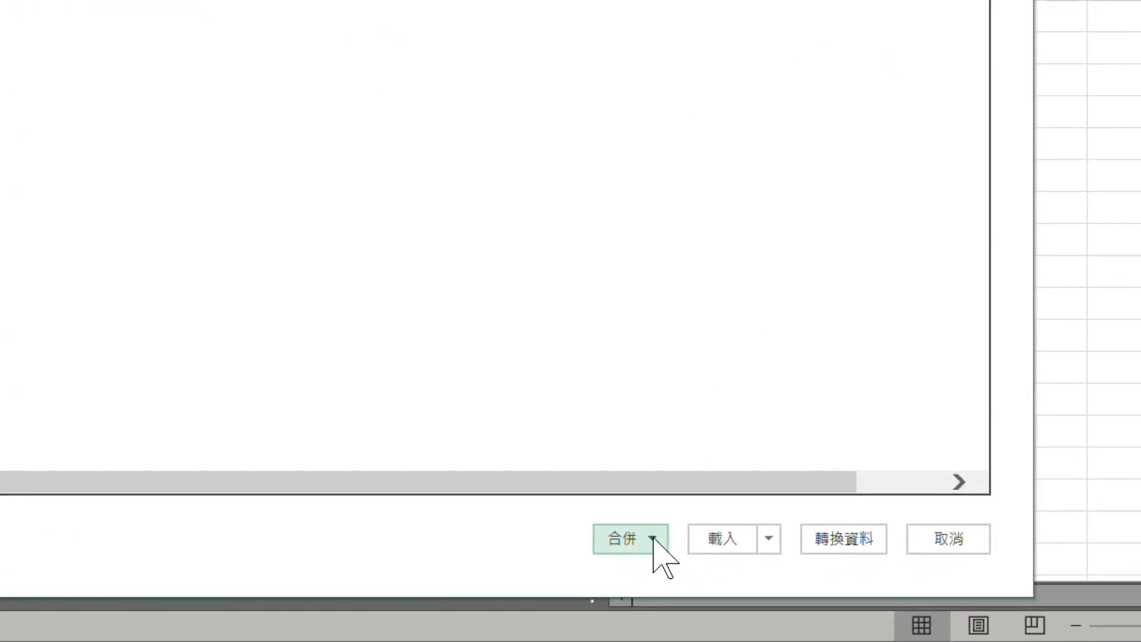
Combine and transform the folder's files, extracting 參數1 with the first file as the sample.
click(653, 538)
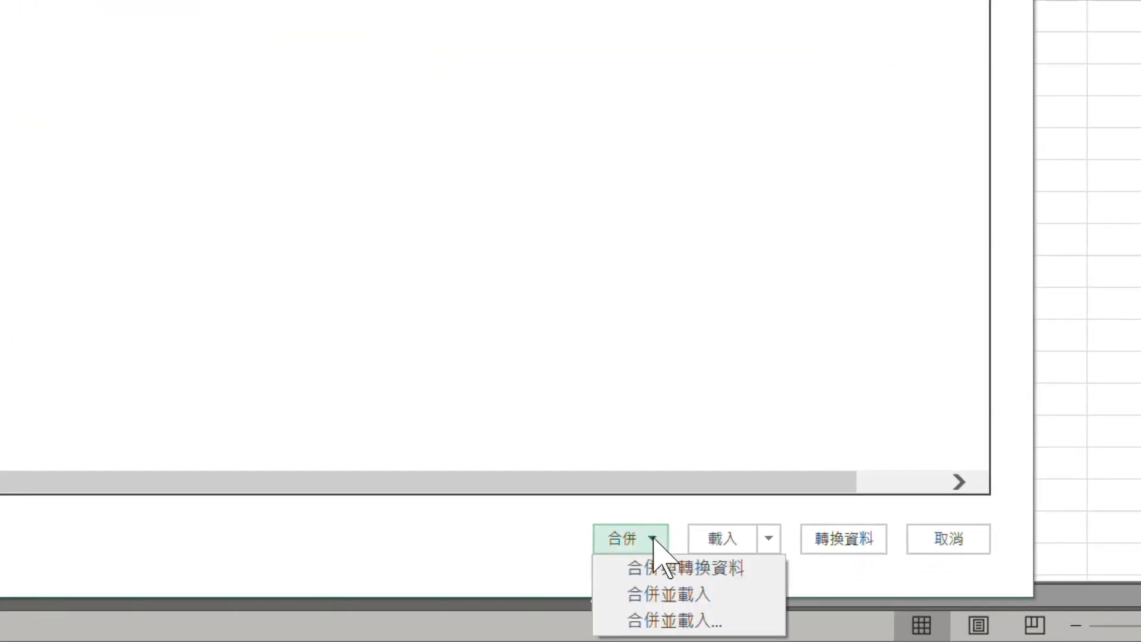
click(721, 569)
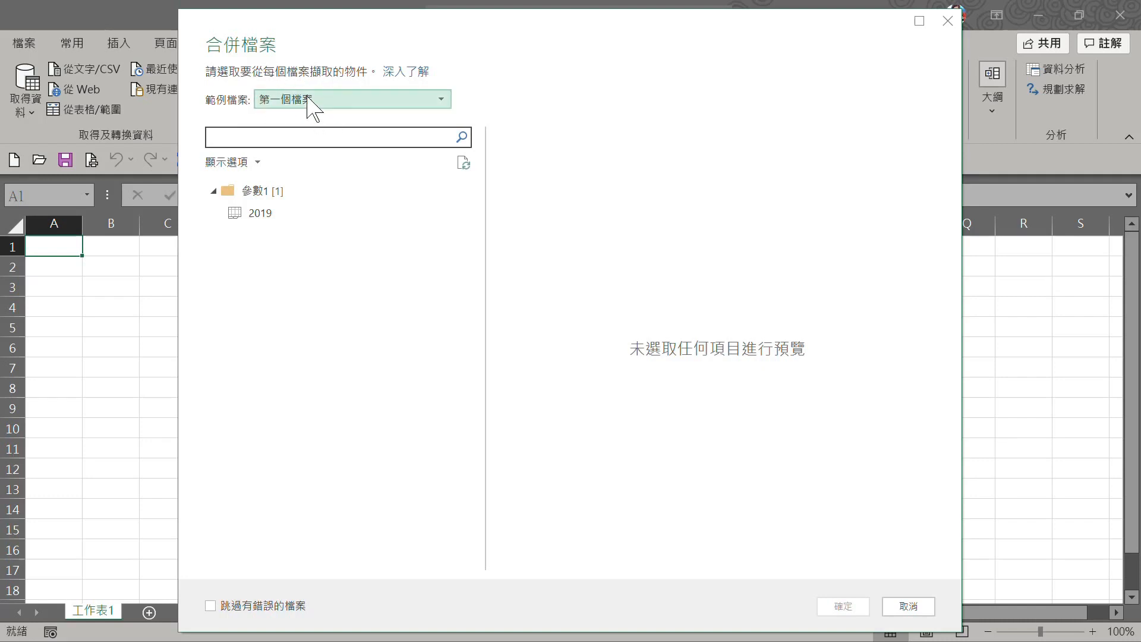
click(276, 196)
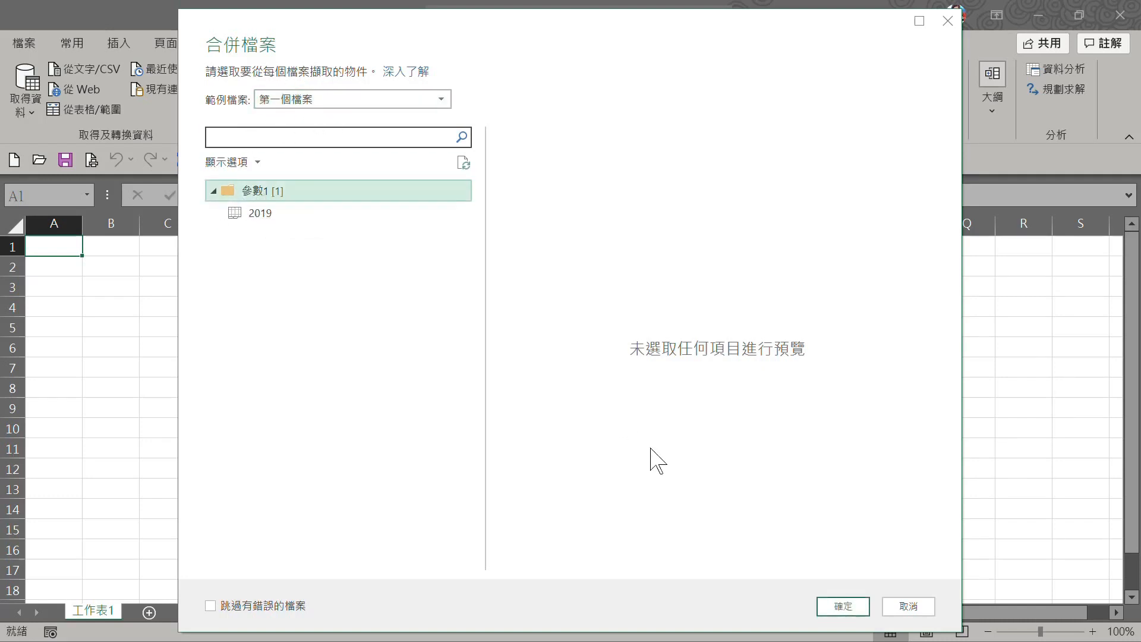
click(829, 608)
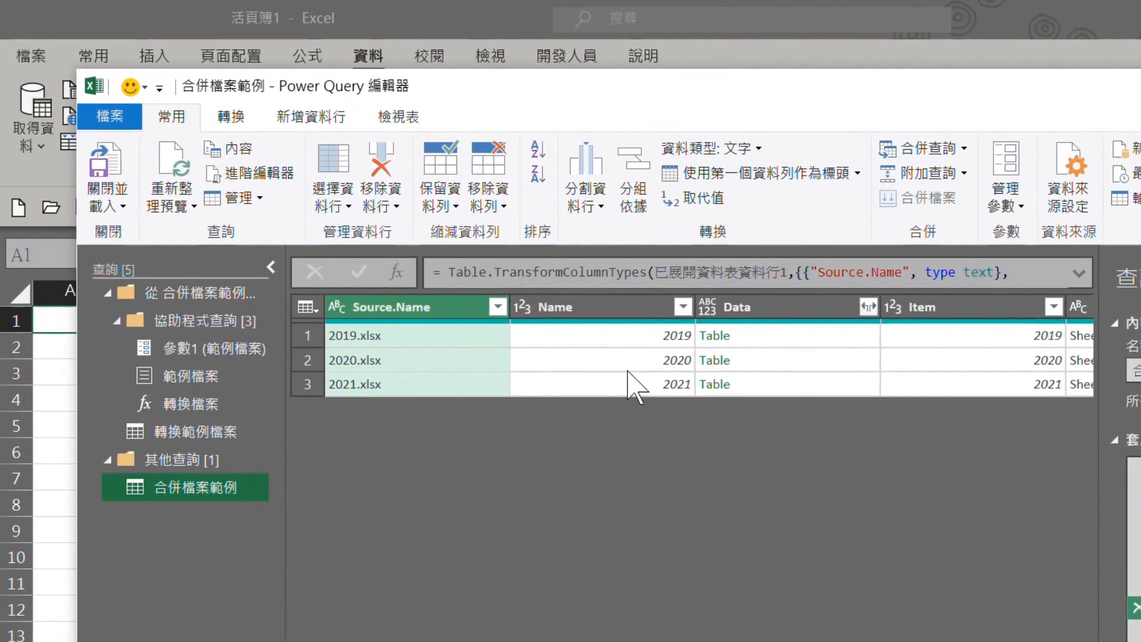
Remove the Name, Item, Hidden and Kind columns from the combined query, keeping Source.Name and Data.
click(602, 308)
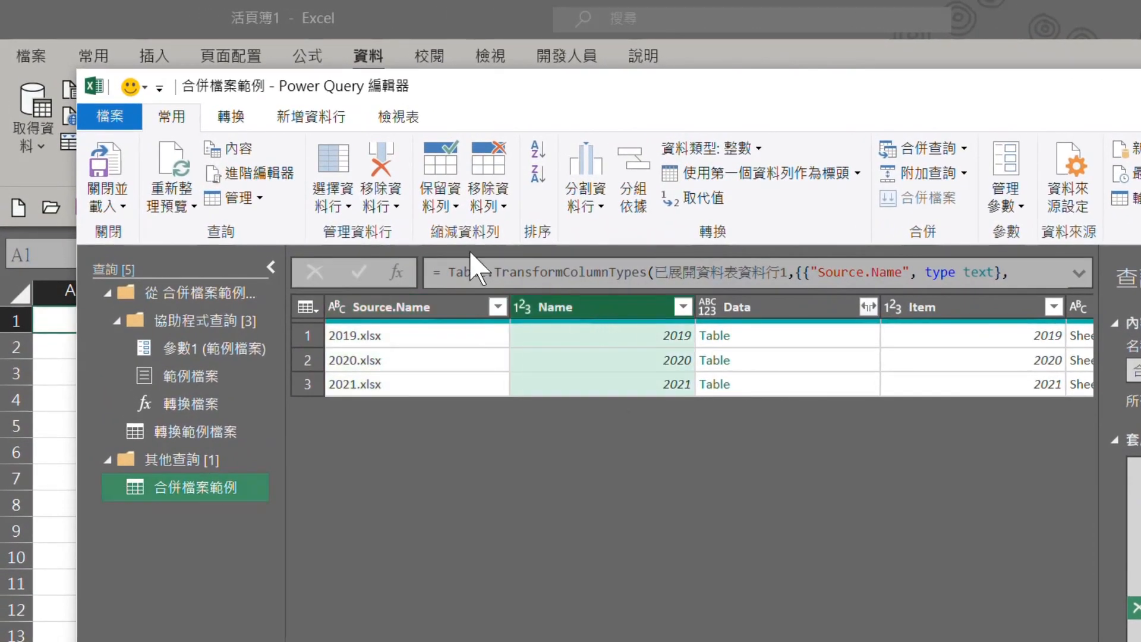
click(395, 207)
click(380, 227)
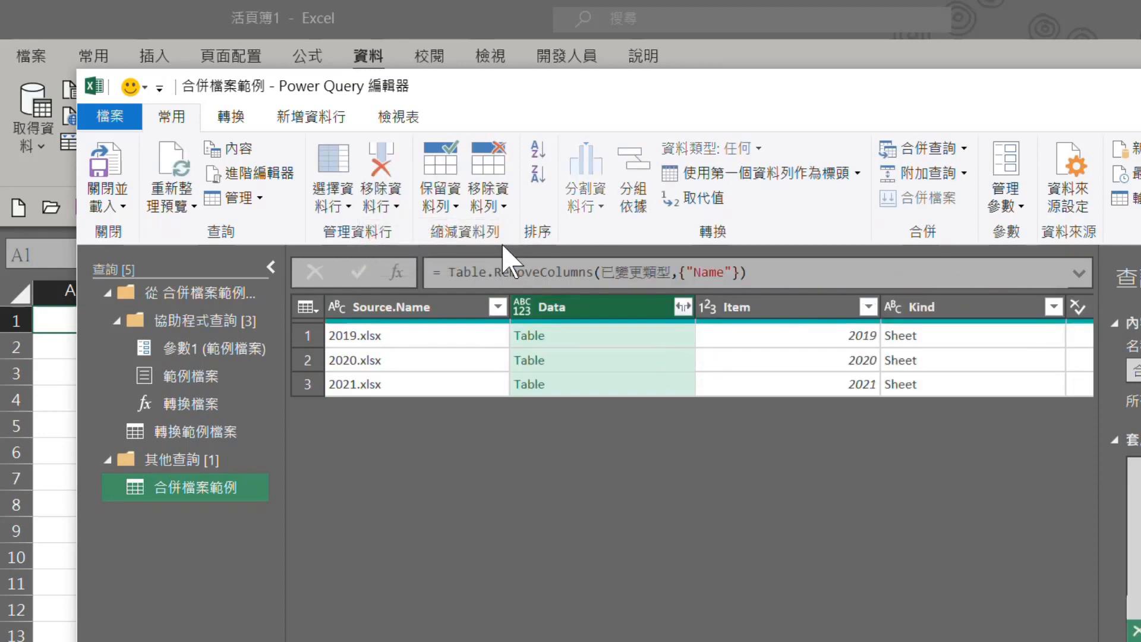
click(772, 309)
click(395, 207)
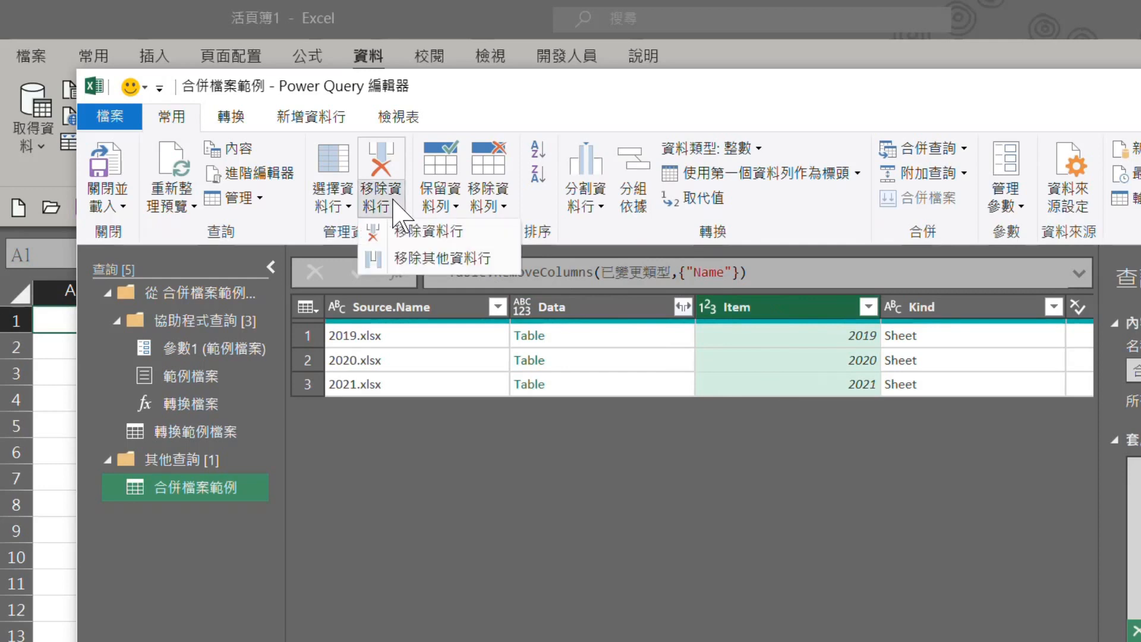
click(409, 230)
click(942, 308)
click(395, 206)
click(410, 231)
click(772, 308)
click(395, 208)
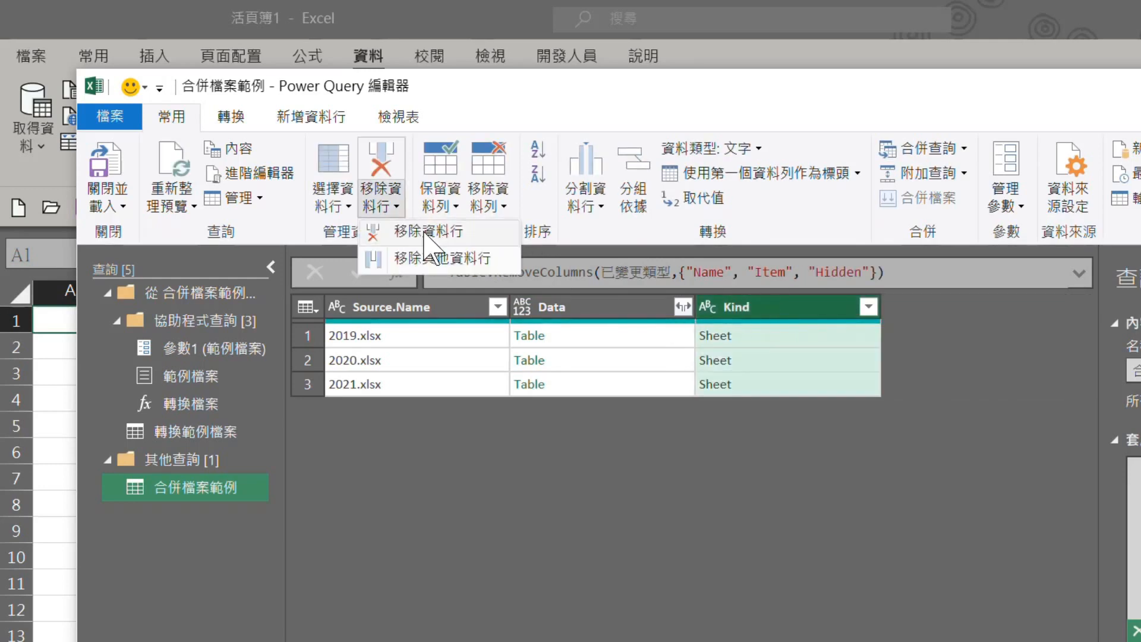
click(427, 231)
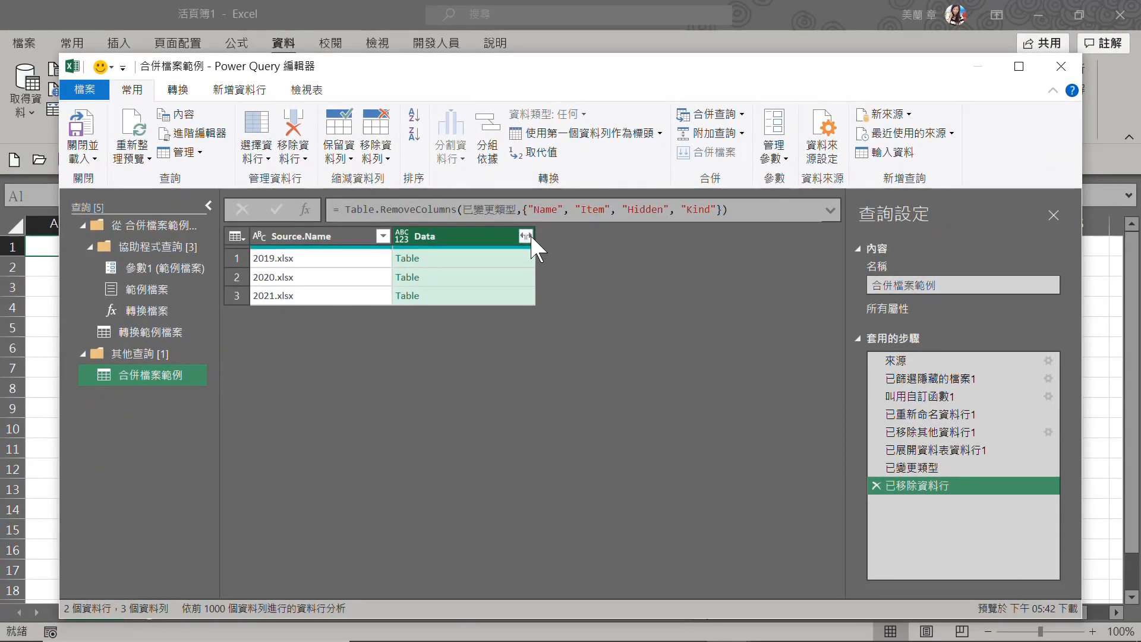
Expand the Data column into all its columns and use the first row as headers.
click(528, 237)
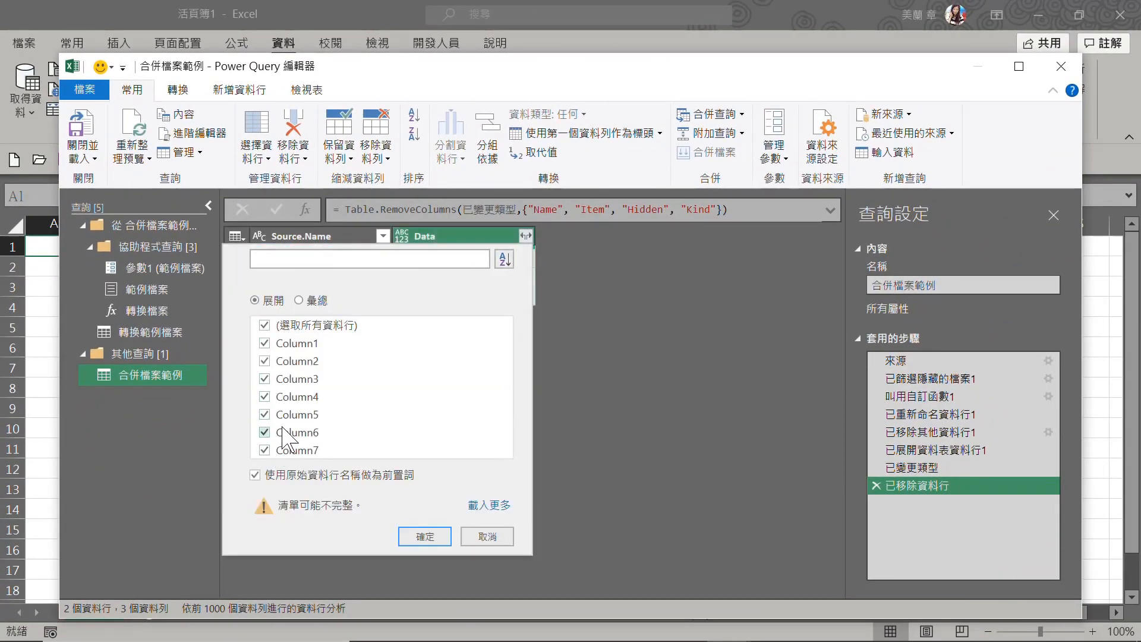
click(425, 536)
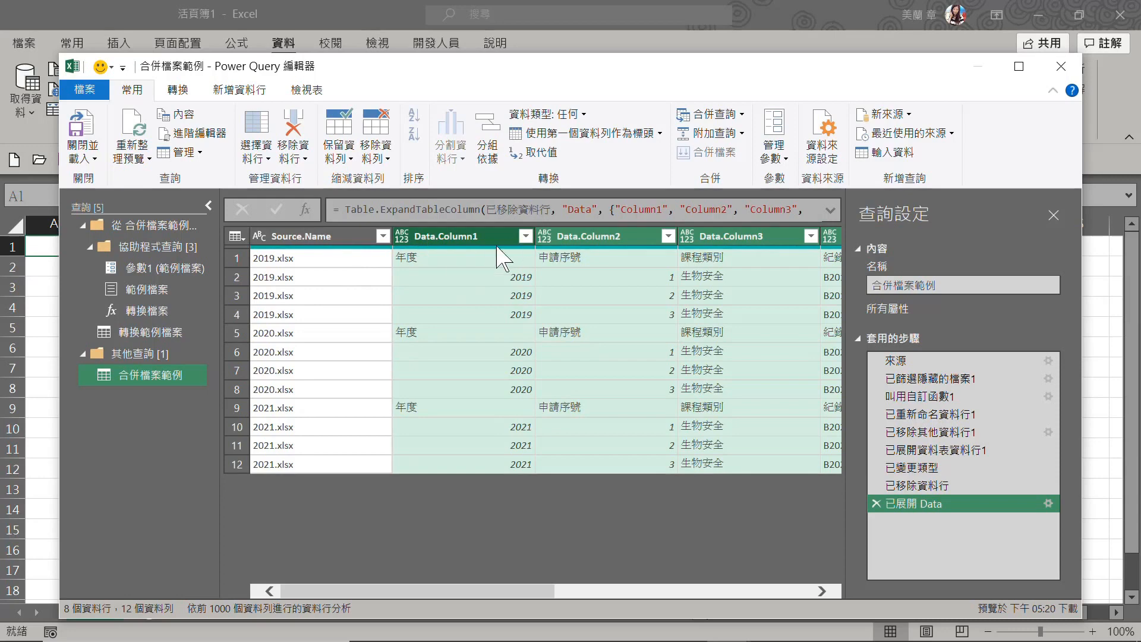
click(421, 260)
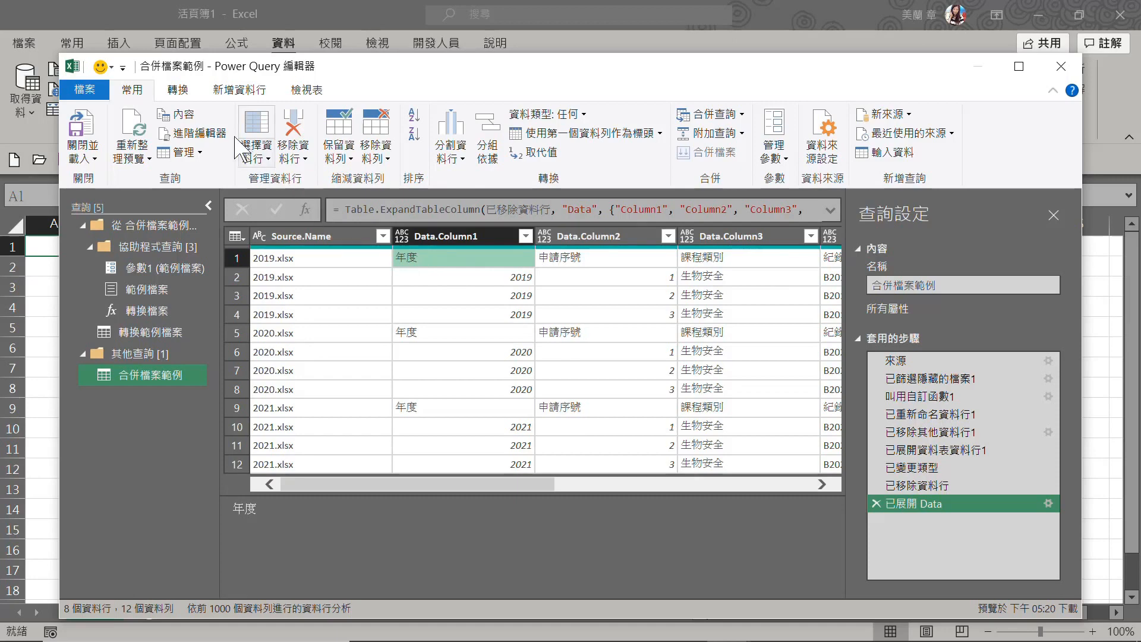
click(181, 91)
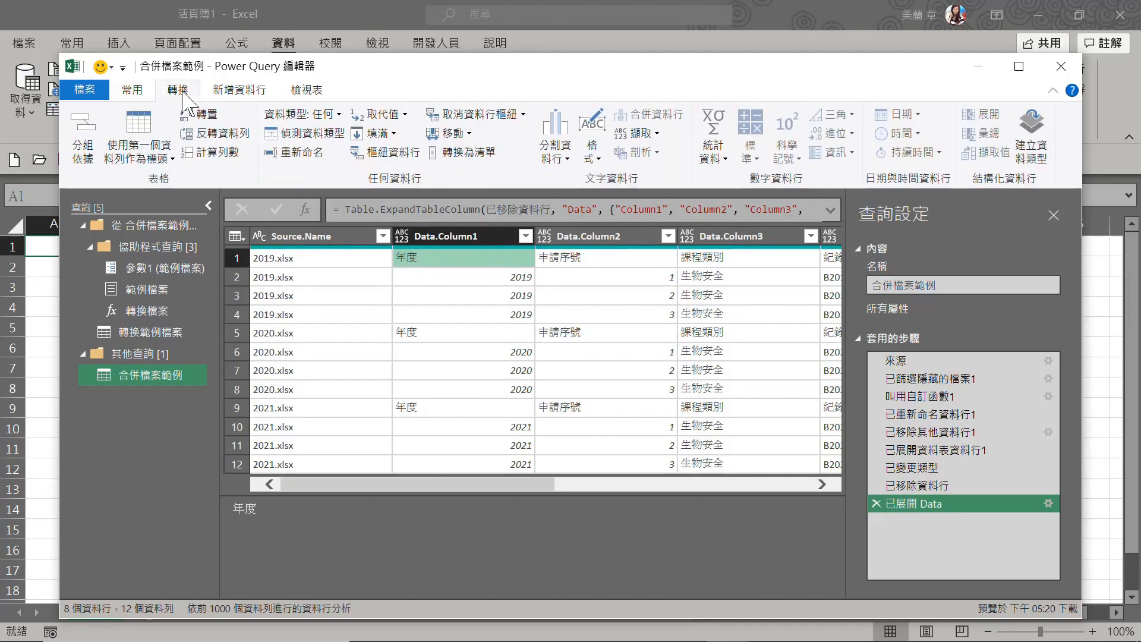
click(147, 160)
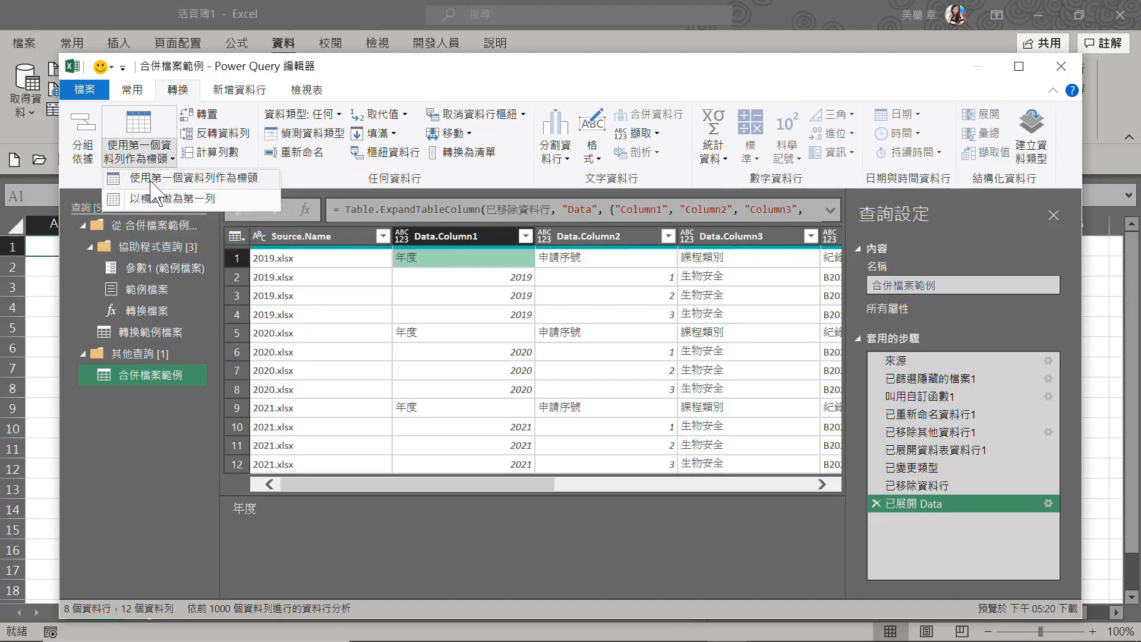
click(150, 182)
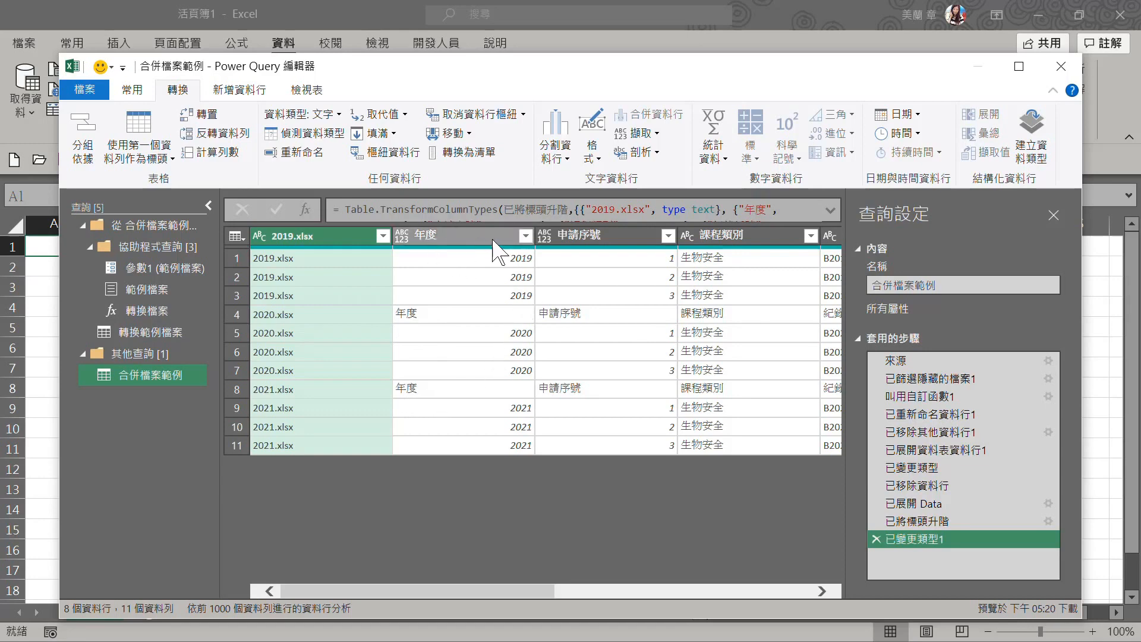
Filter the 年度 column to exclude the repeated header value 年度.
click(525, 237)
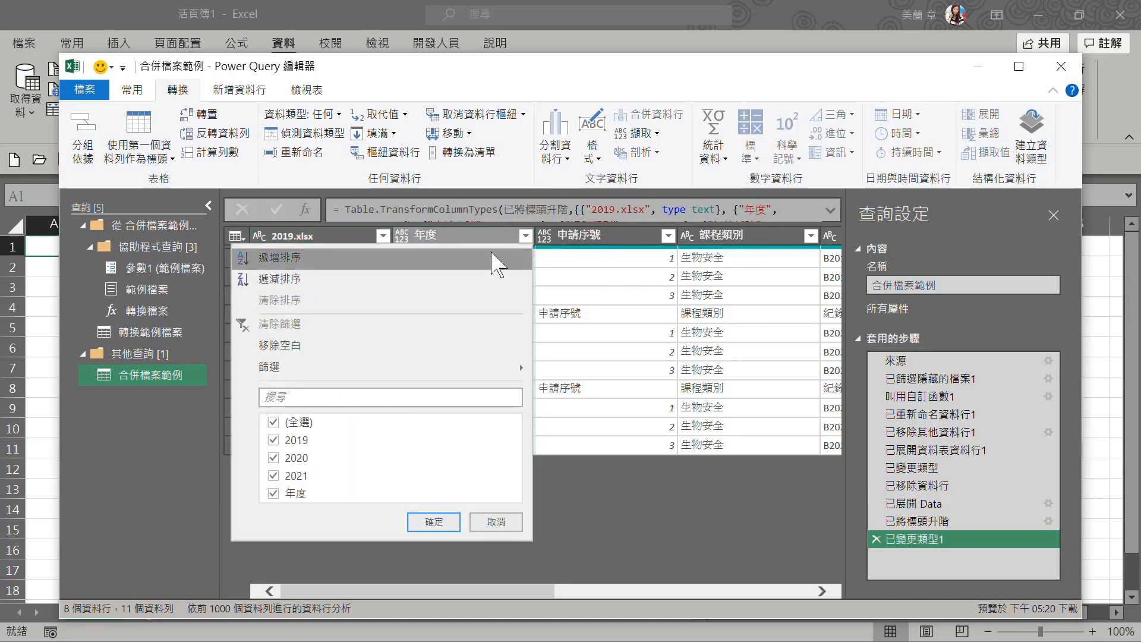
click(273, 493)
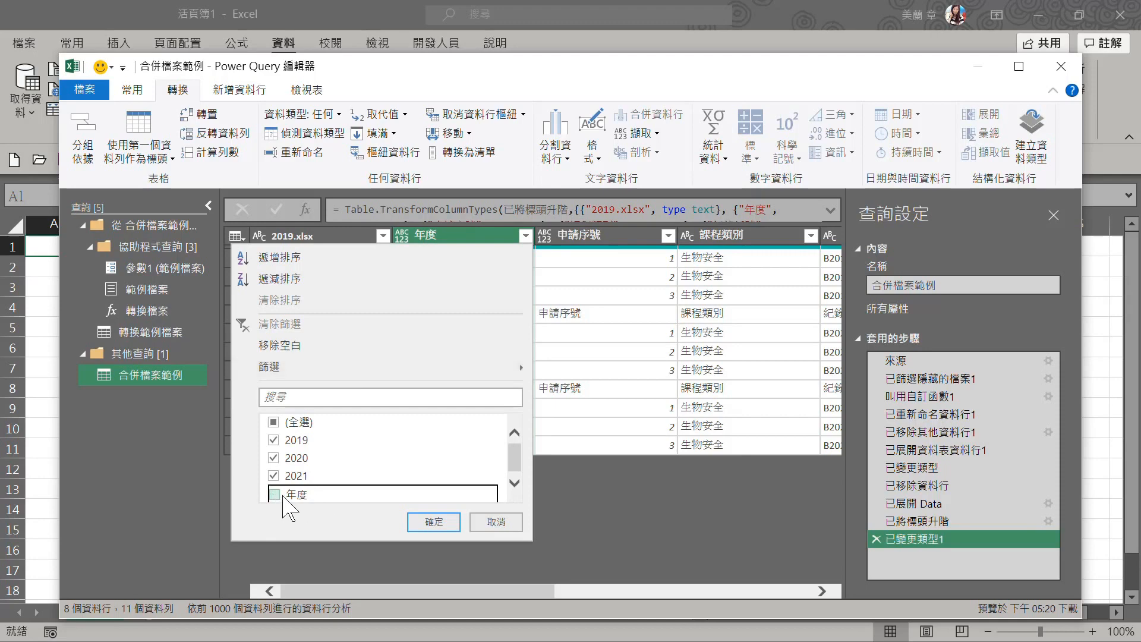
click(434, 522)
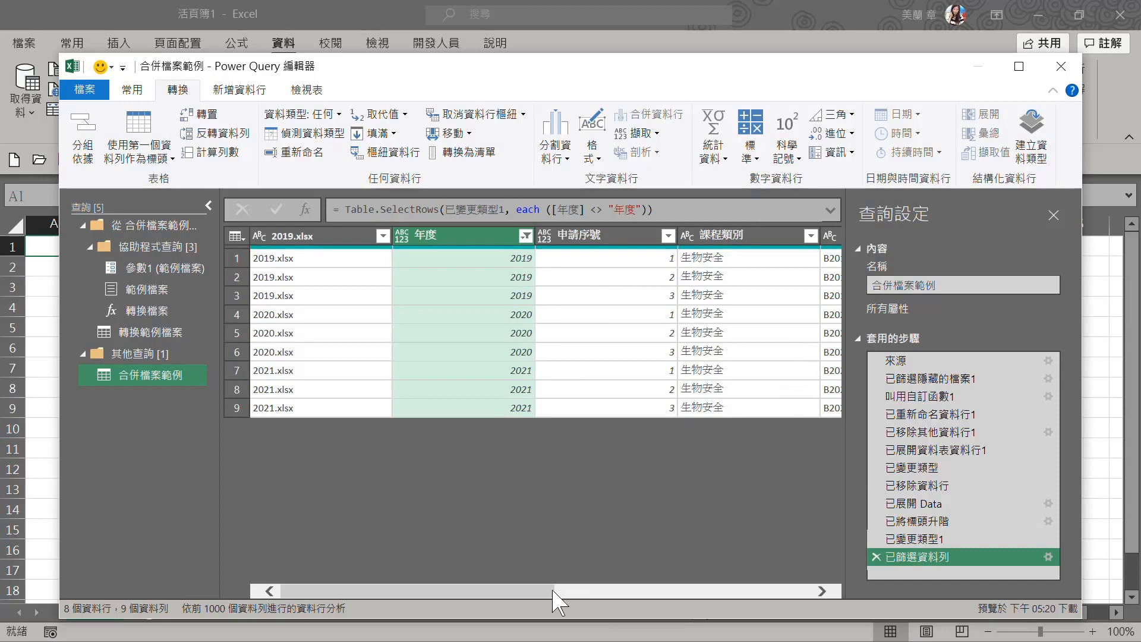
Check the remaining columns of the merged query, and close and load it into the workbook.
click(657, 591)
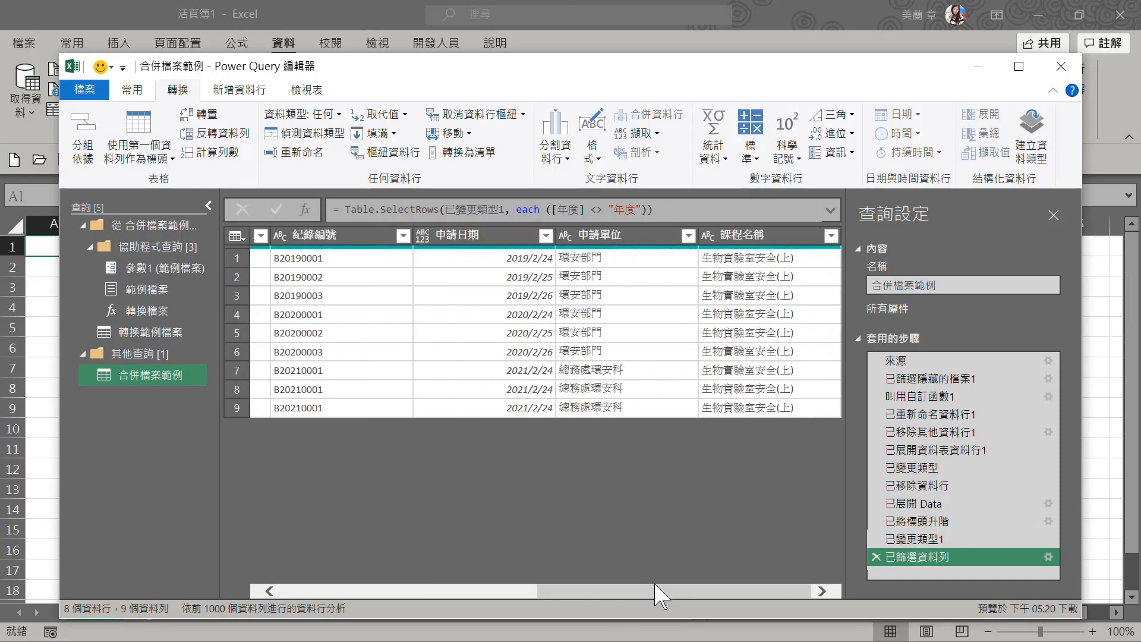
click(479, 591)
click(139, 94)
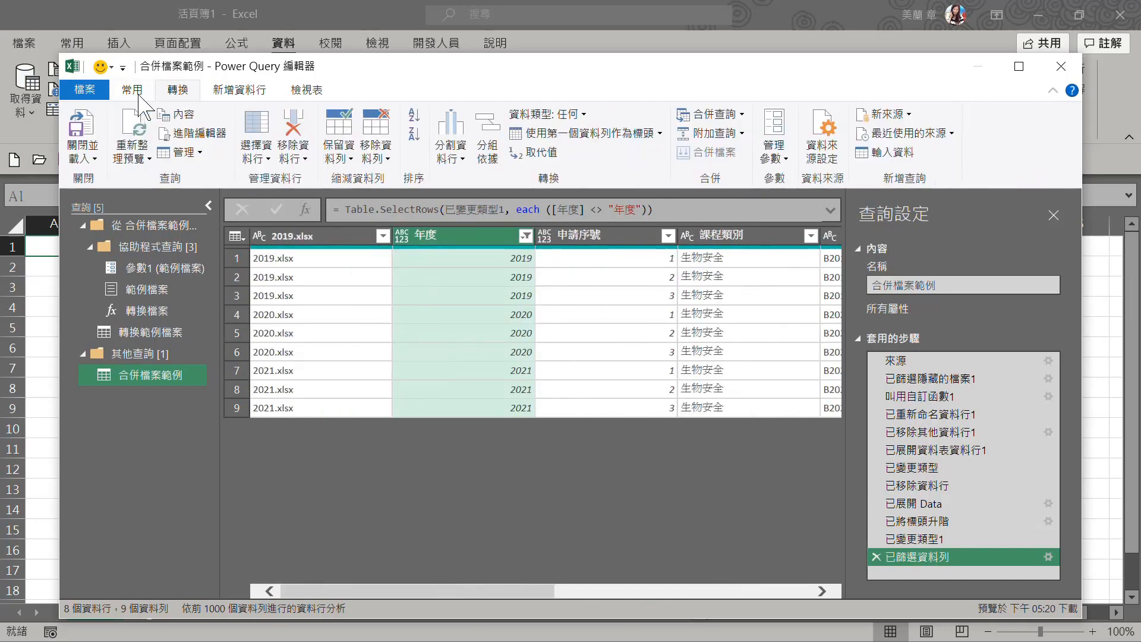
click(89, 160)
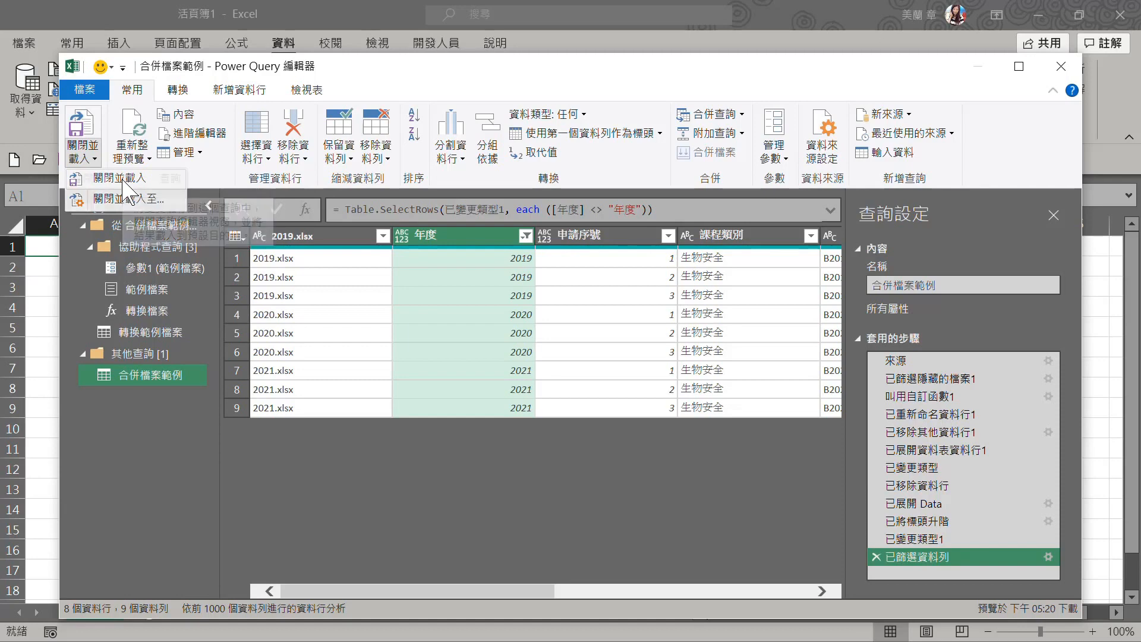
click(122, 179)
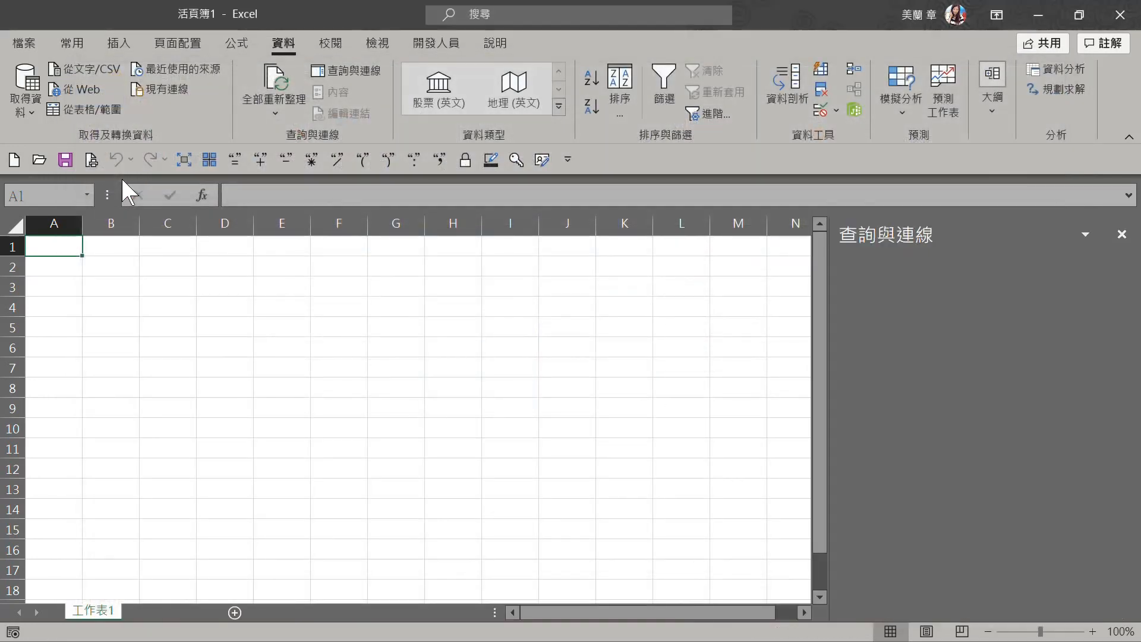